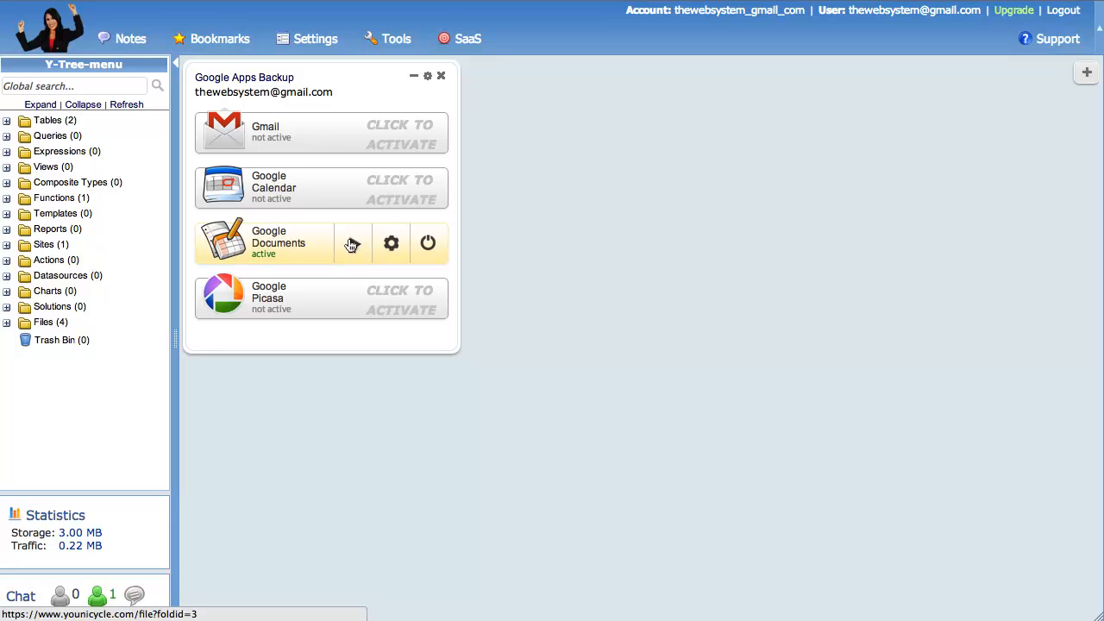
Run the Google Documents backup and review its backup schedule, closing the schedule dialog
left_click(353, 244)
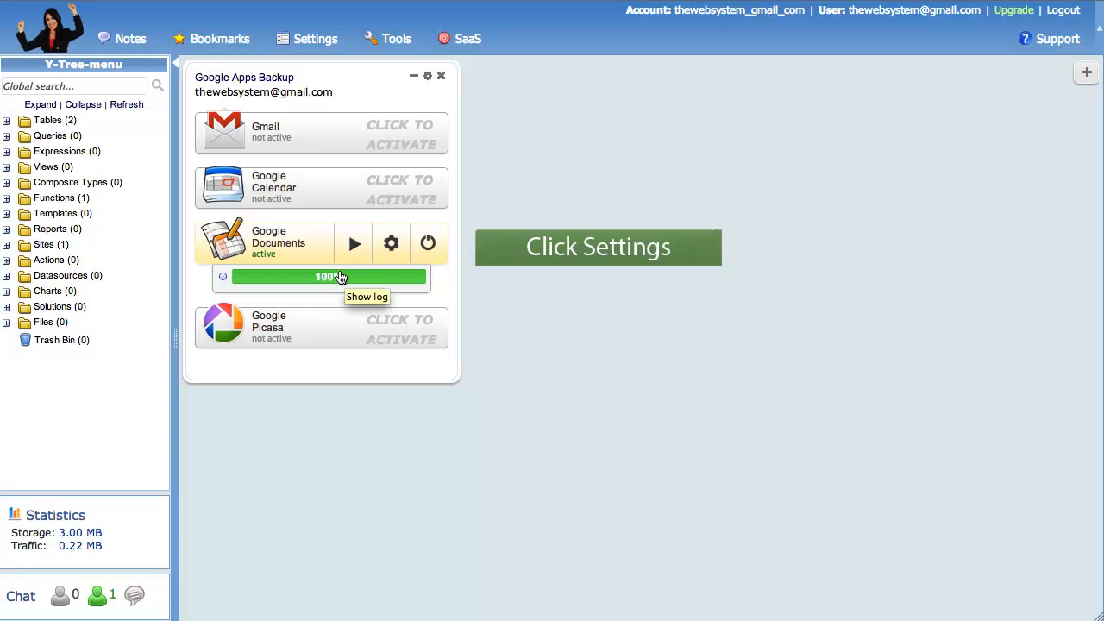
left_click(390, 244)
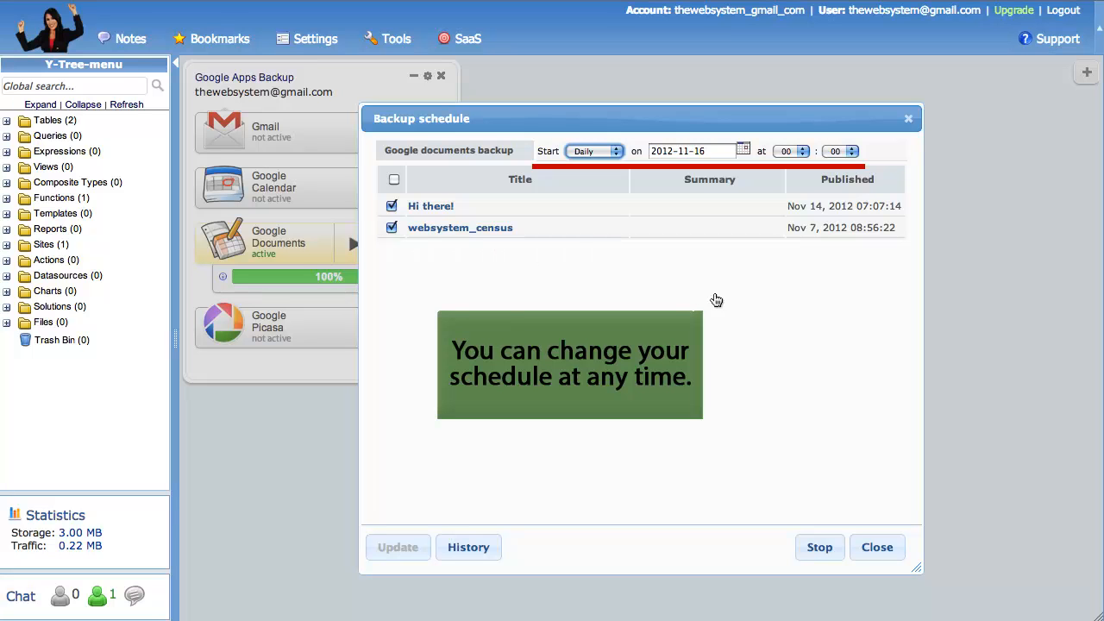
left_click(880, 546)
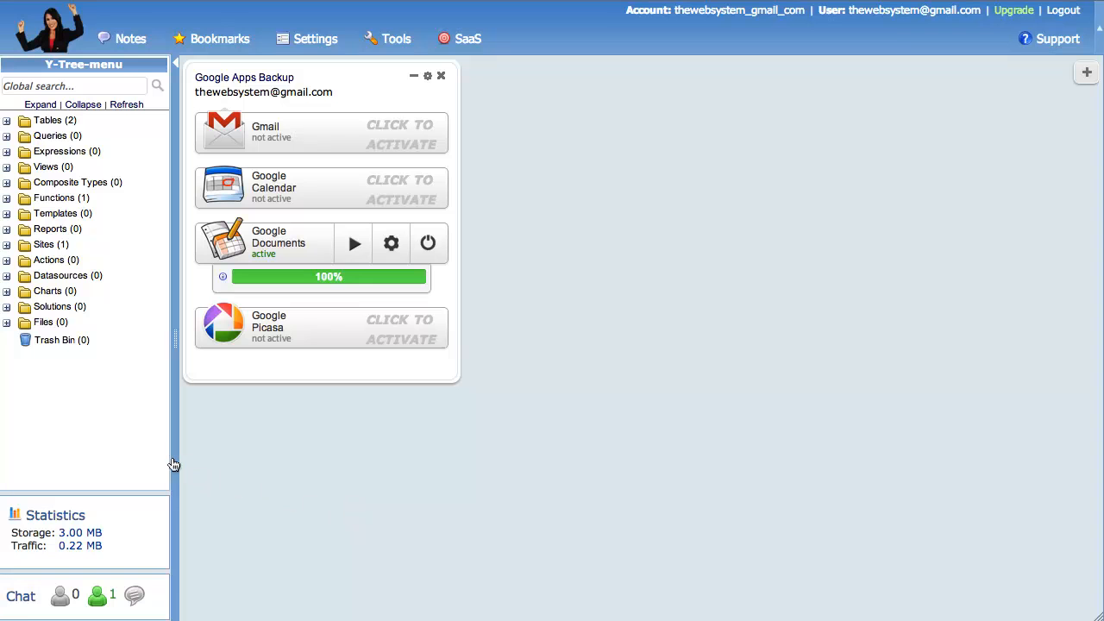
Open the backed-up Hi there!.doc from the documents folder inside Google backup
left_click(48, 325)
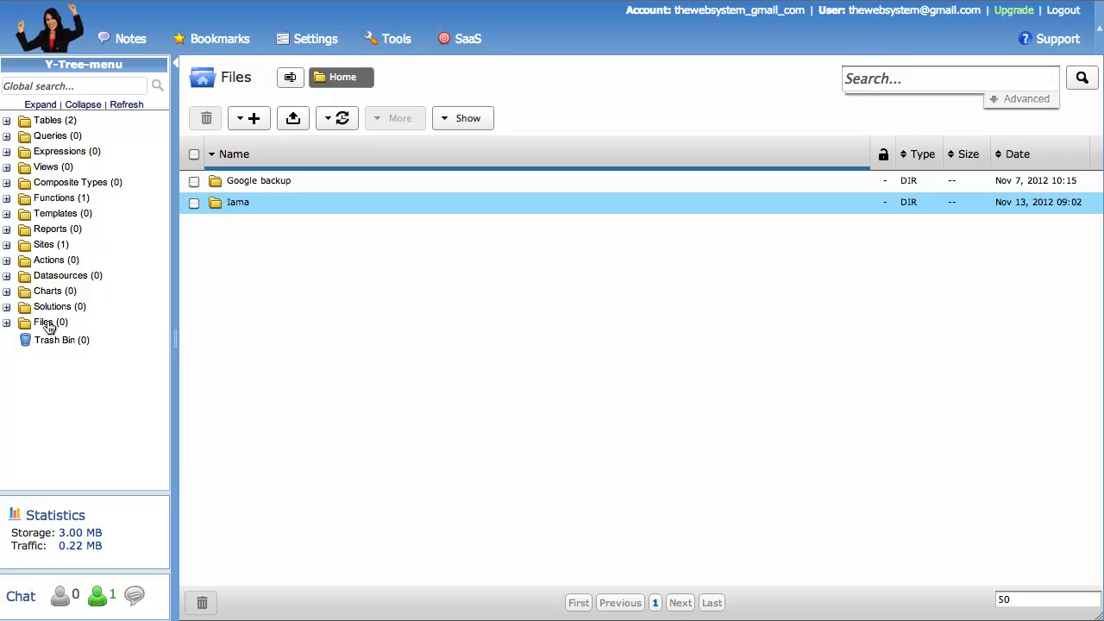
double_click(258, 182)
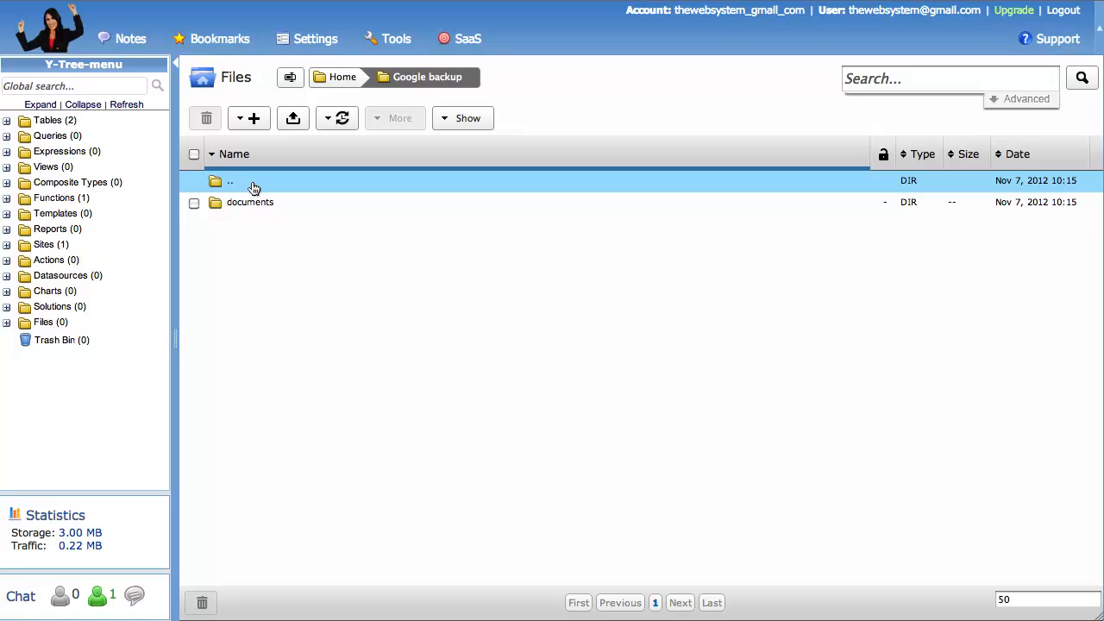
double_click(253, 204)
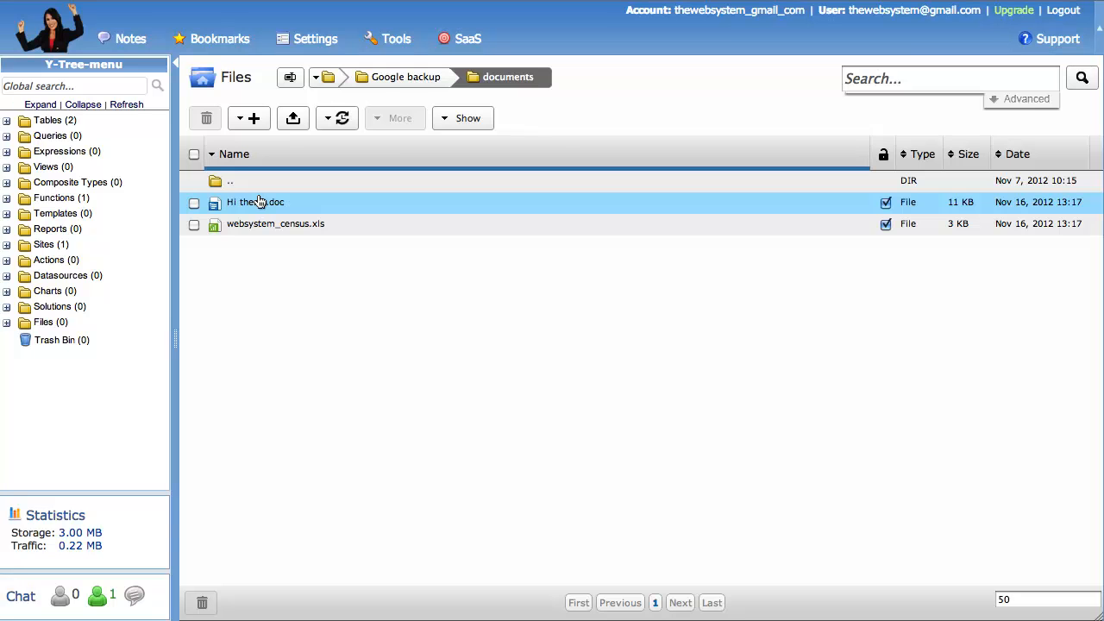
double_click(257, 202)
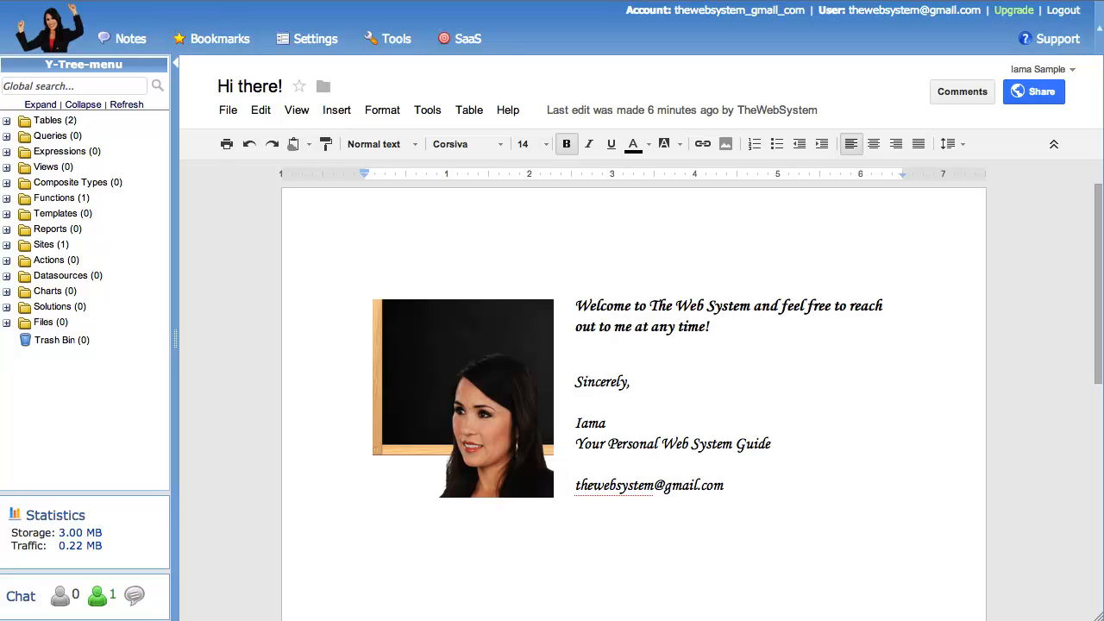
Add the line "Cool!" a few lines below the e-mail address at the end of the letter and save the document
left_click(725, 486)
key("Return")
key("Return")
key("Return")
type("Cool!")
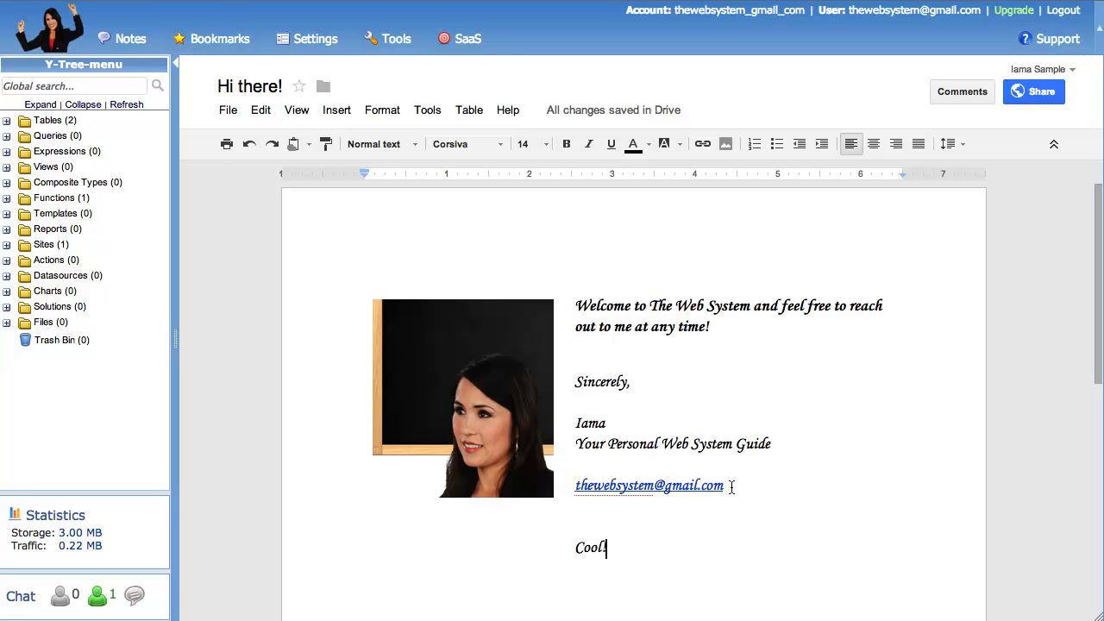
key("ctrl+b")
key("ctrl+s")
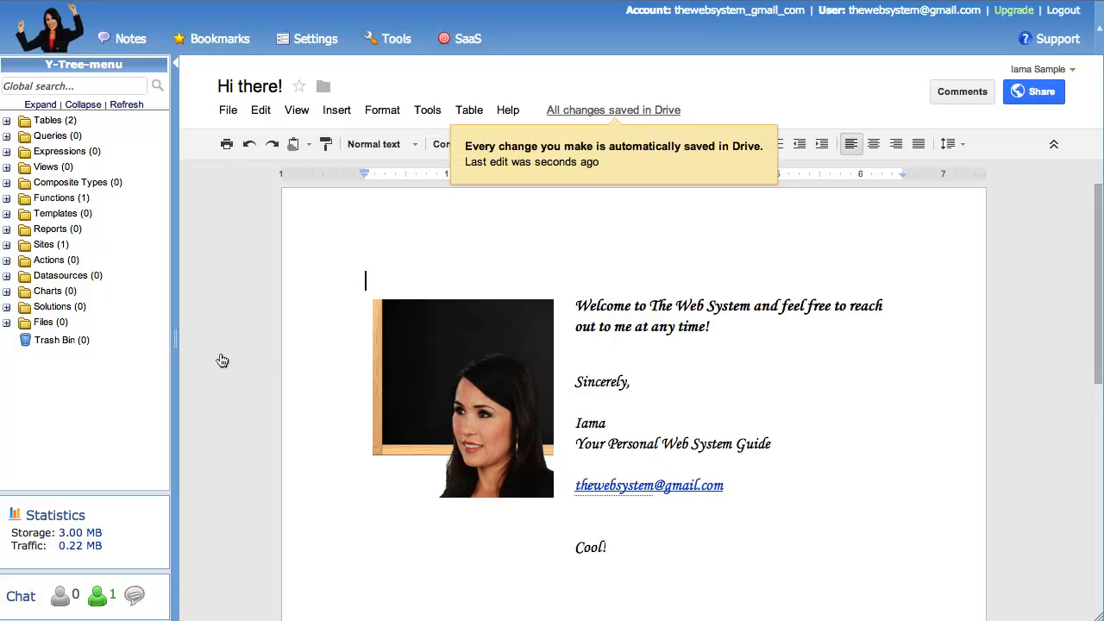
Open websystem_census.xls from the Google backup documents folder and look over its employee columns
left_click(24, 322)
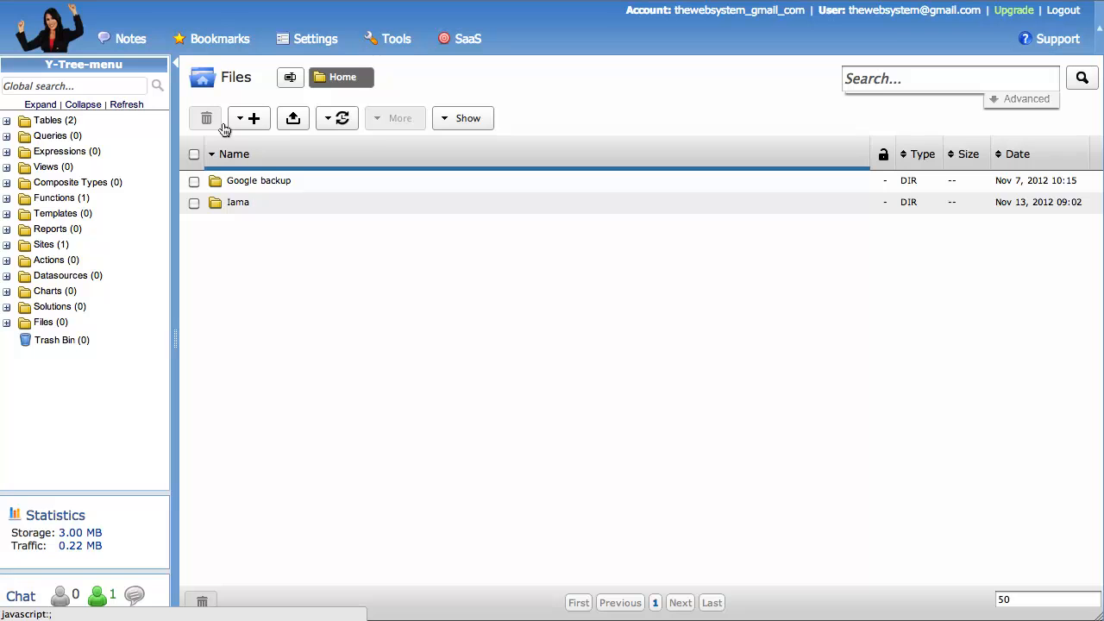
left_click(250, 181)
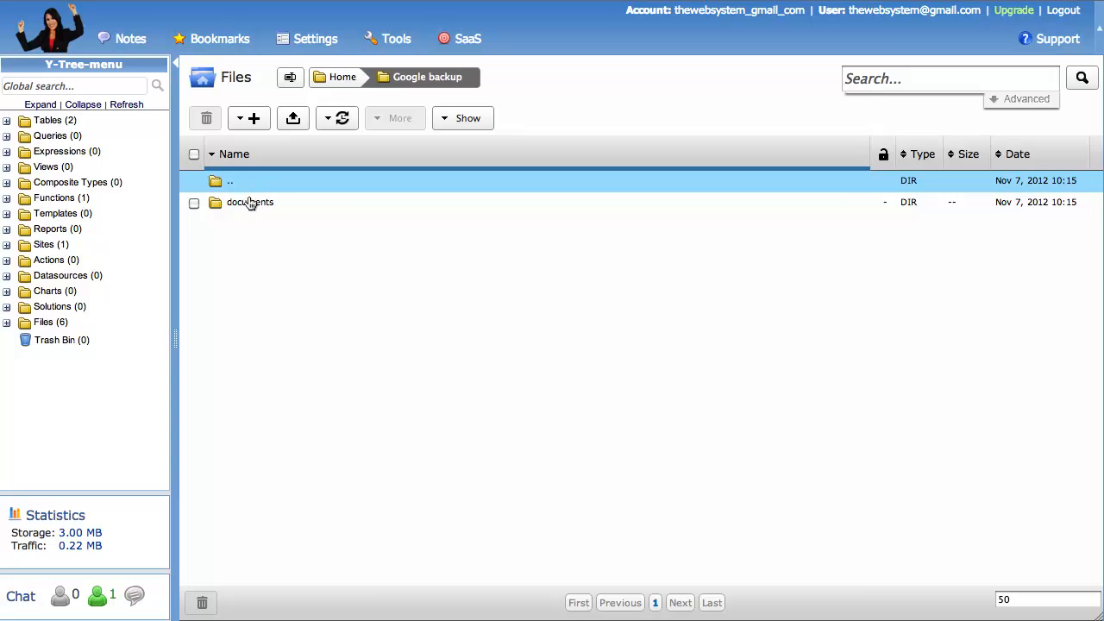
left_click(249, 203)
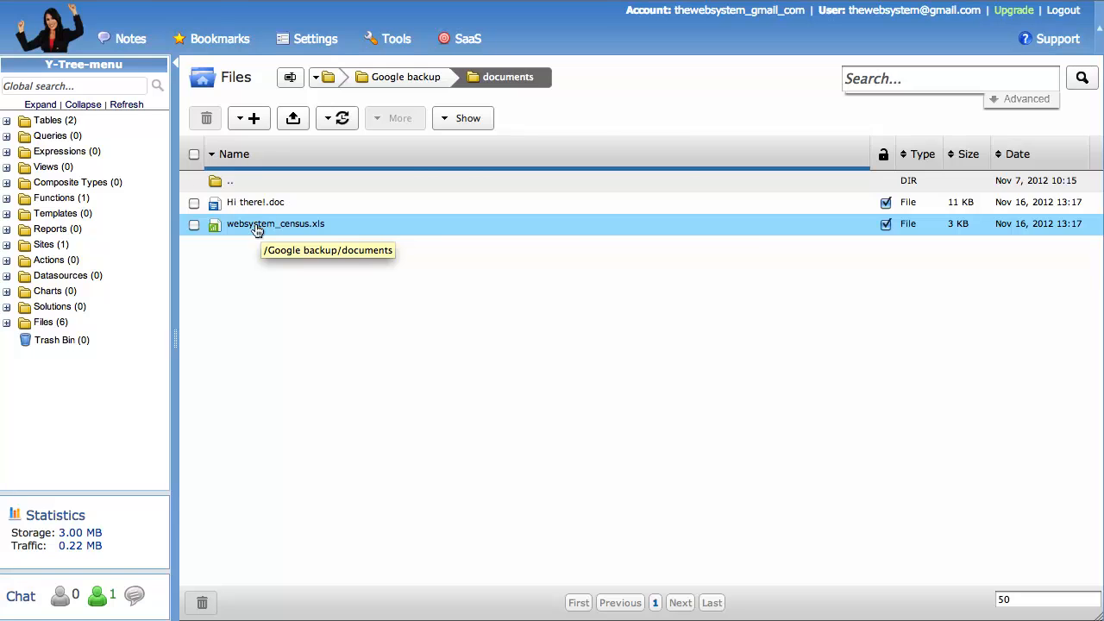
left_click(256, 227)
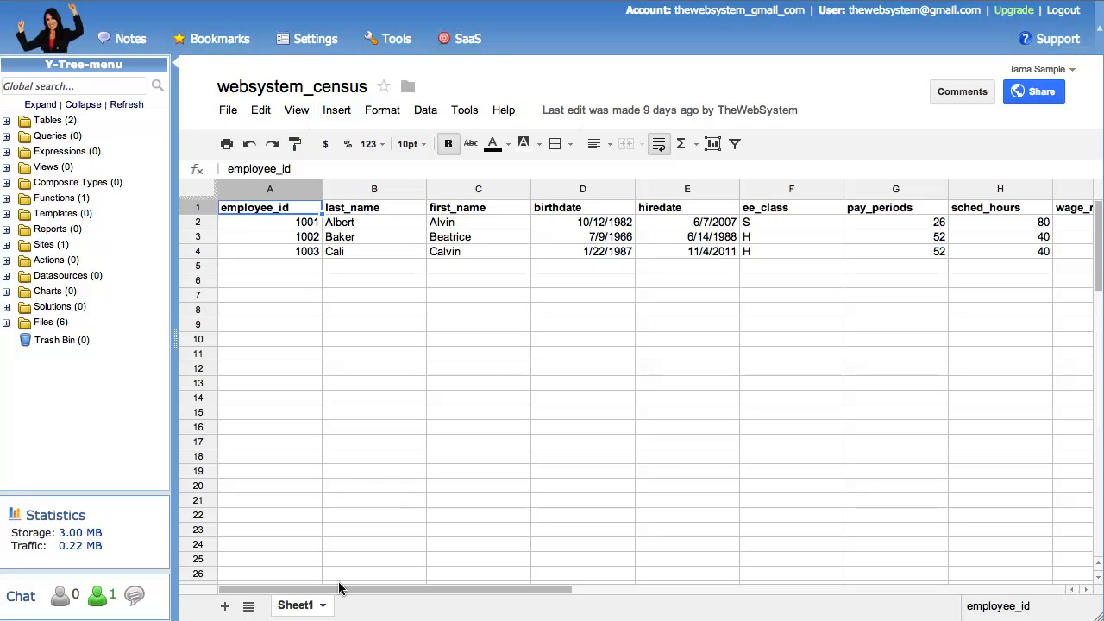
left_click_drag(567, 592, 409, 592)
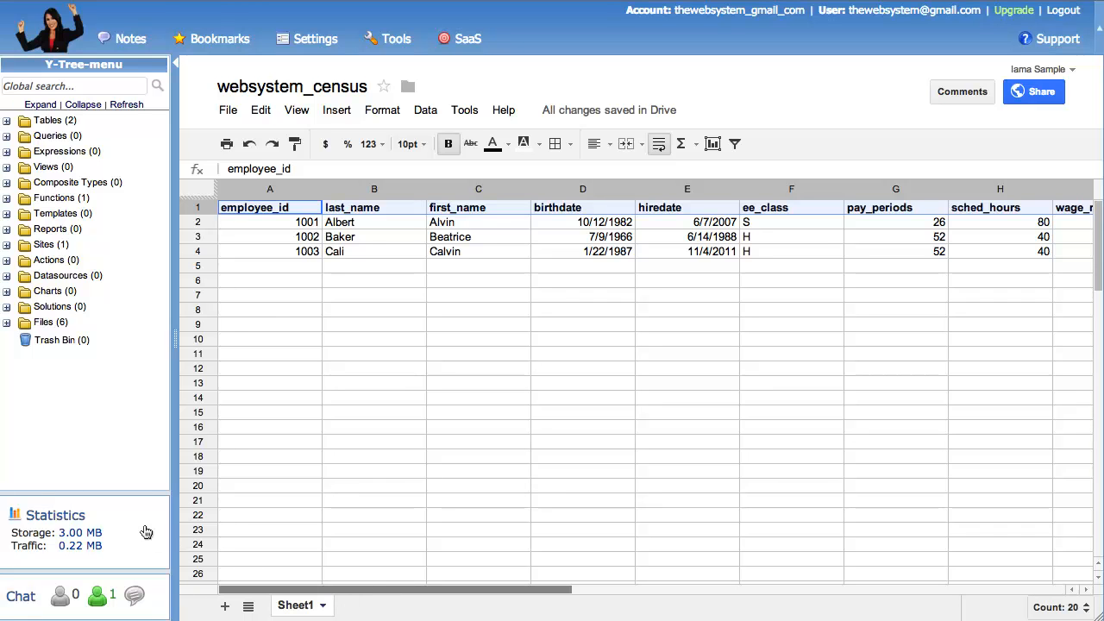
Return to the files and start importing the websystem_census spreadsheet to a table from the Google Docs backup list
left_click(47, 322)
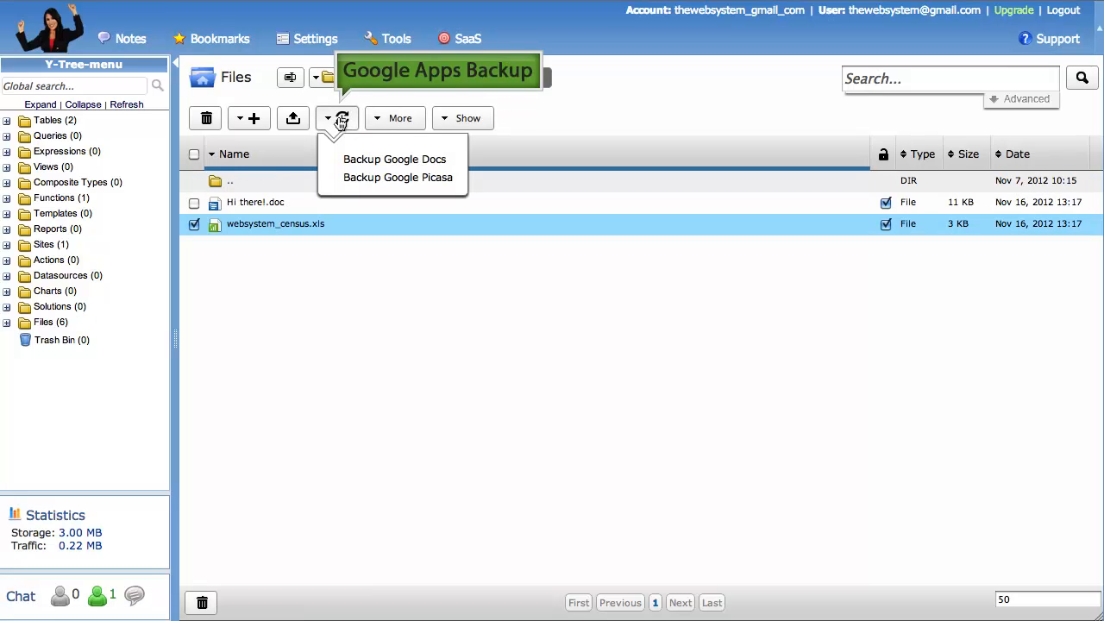
left_click(366, 159)
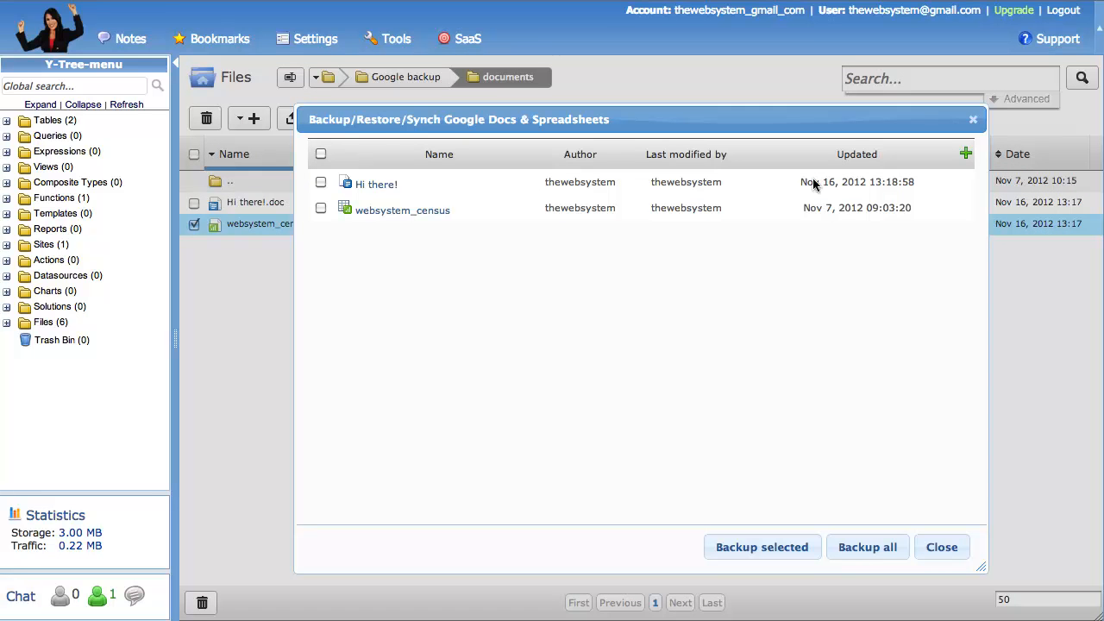
left_click(963, 211)
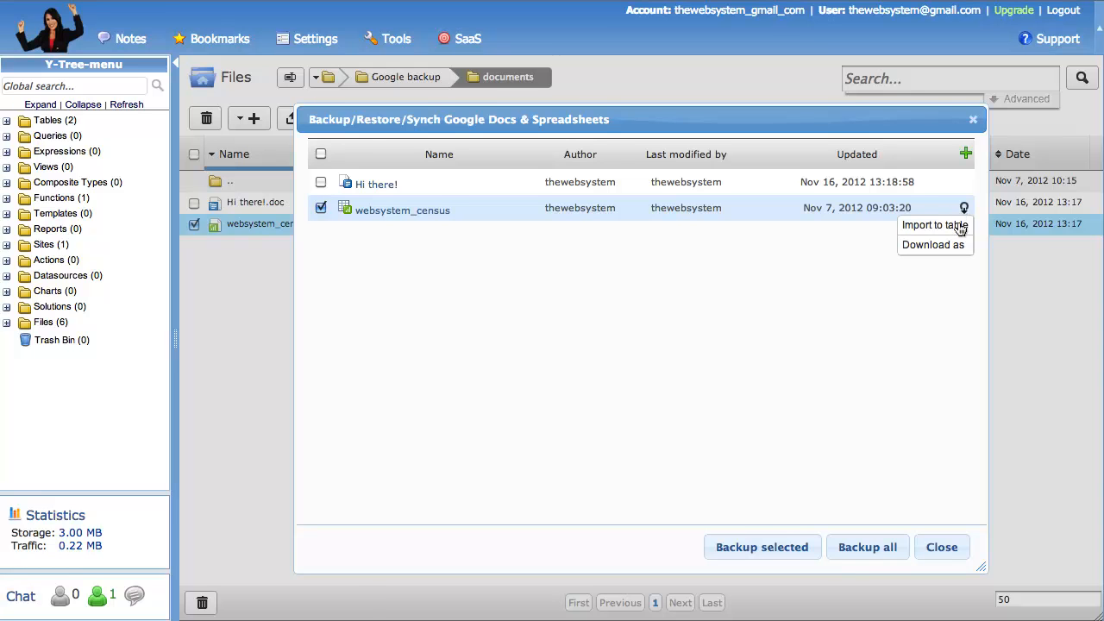
left_click(956, 225)
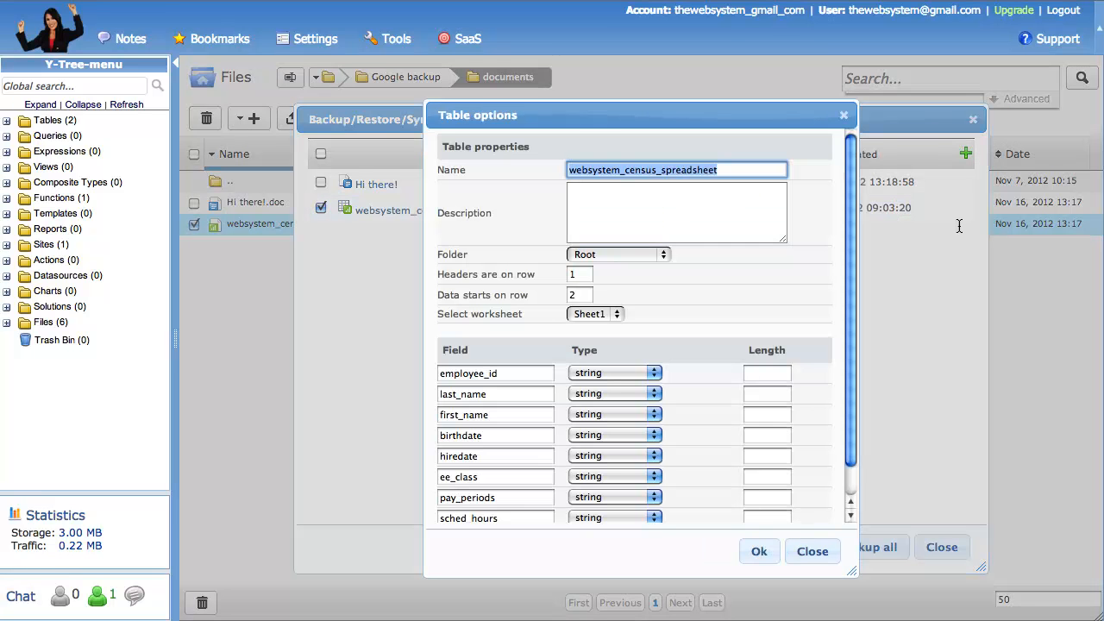
Enter "My employee census" as the description of the imported table
left_click(651, 201)
type("My emplo")
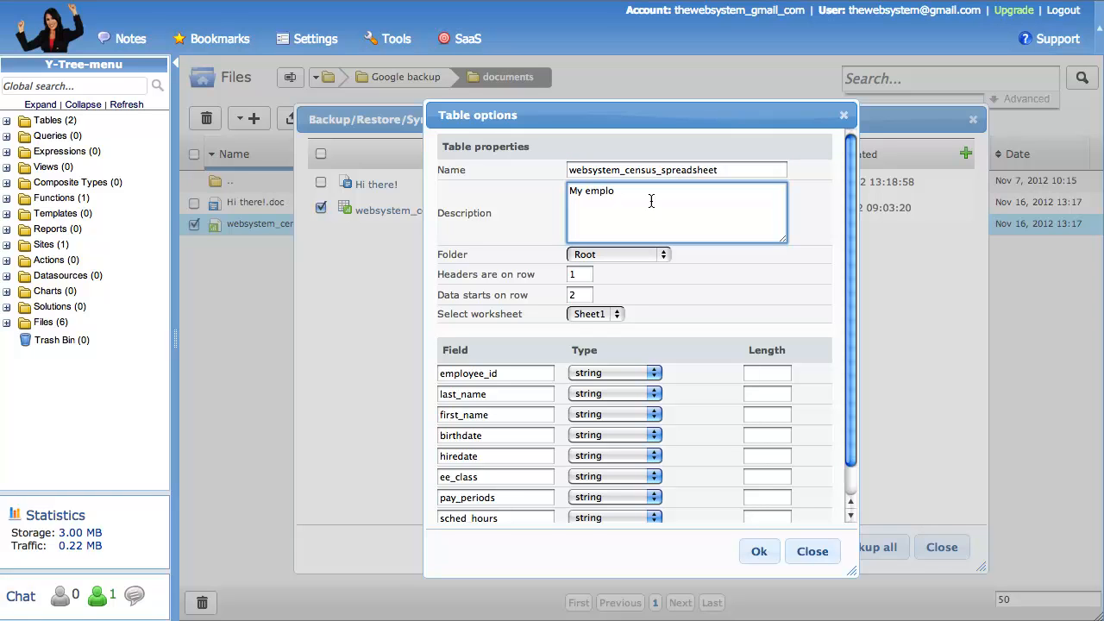
type("yee census")
Check the table's folder, header row, data start row and worksheet options, leaving Sheet1 selected
left_click(662, 254)
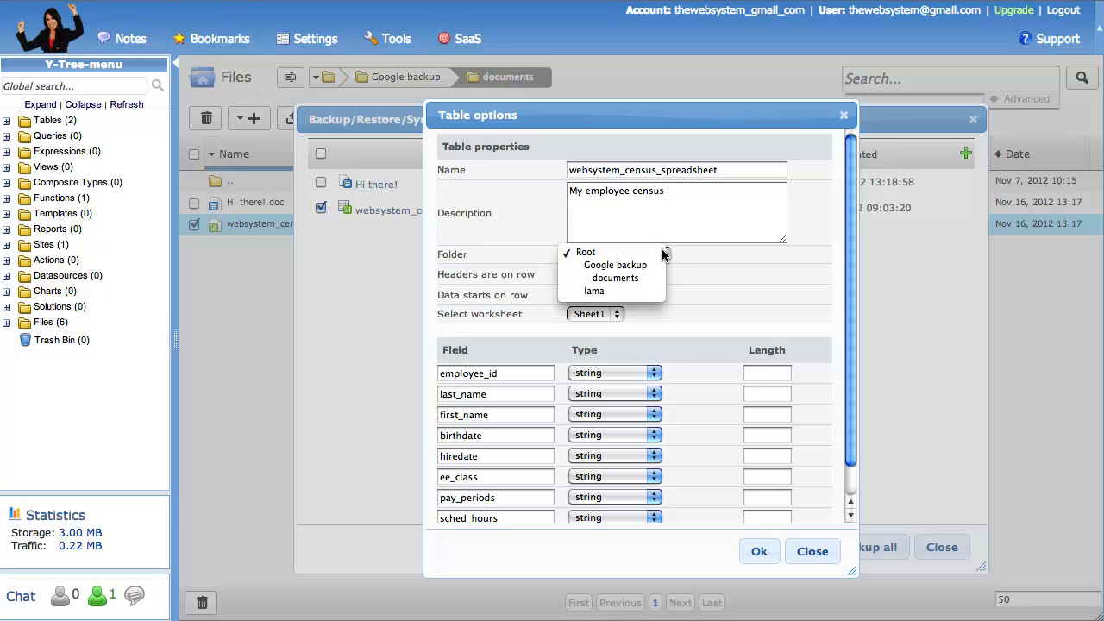
left_click(705, 274)
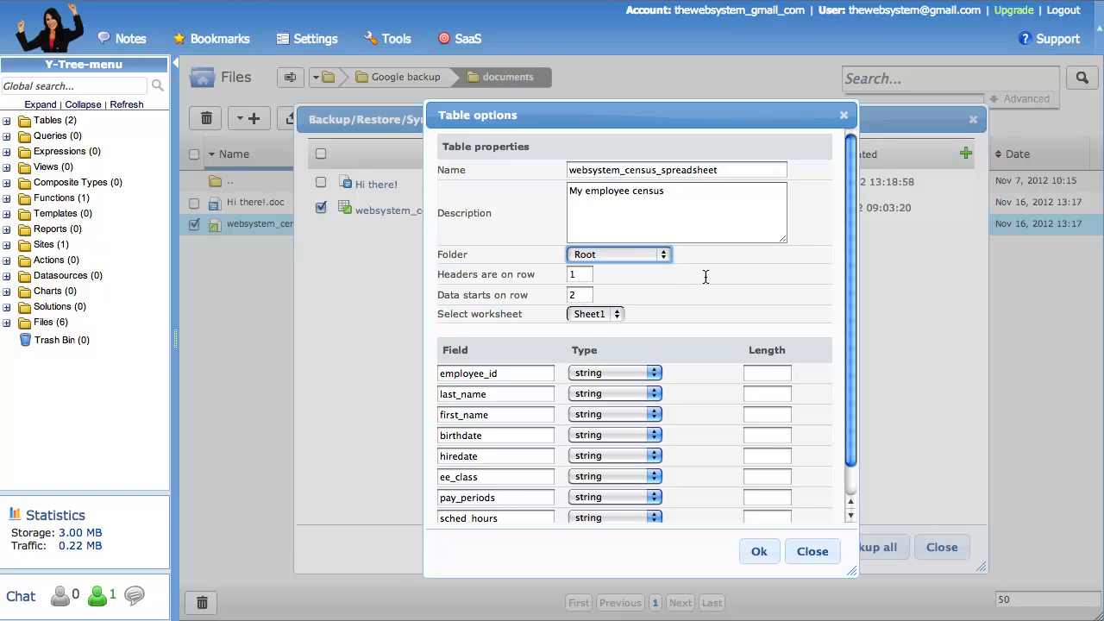
left_click(579, 274)
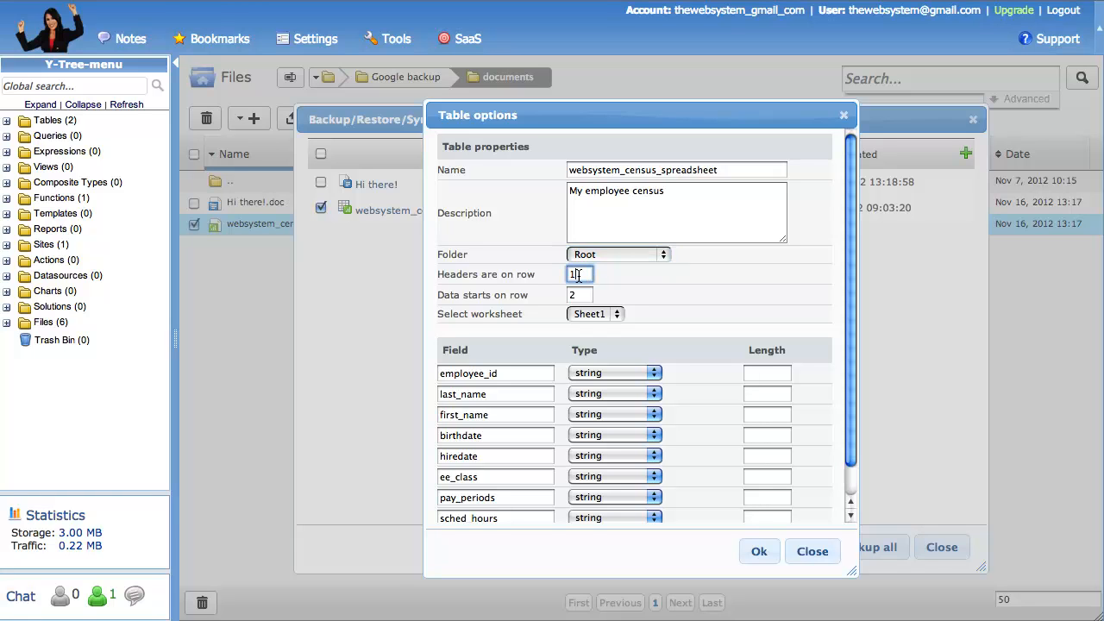
left_click(579, 294)
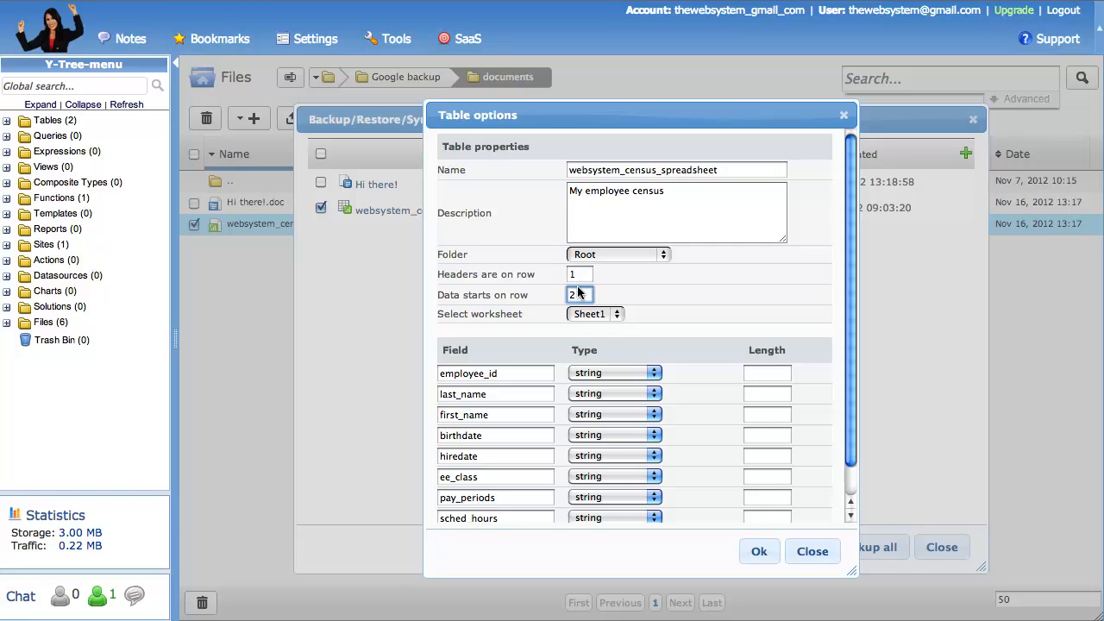
left_click(615, 315)
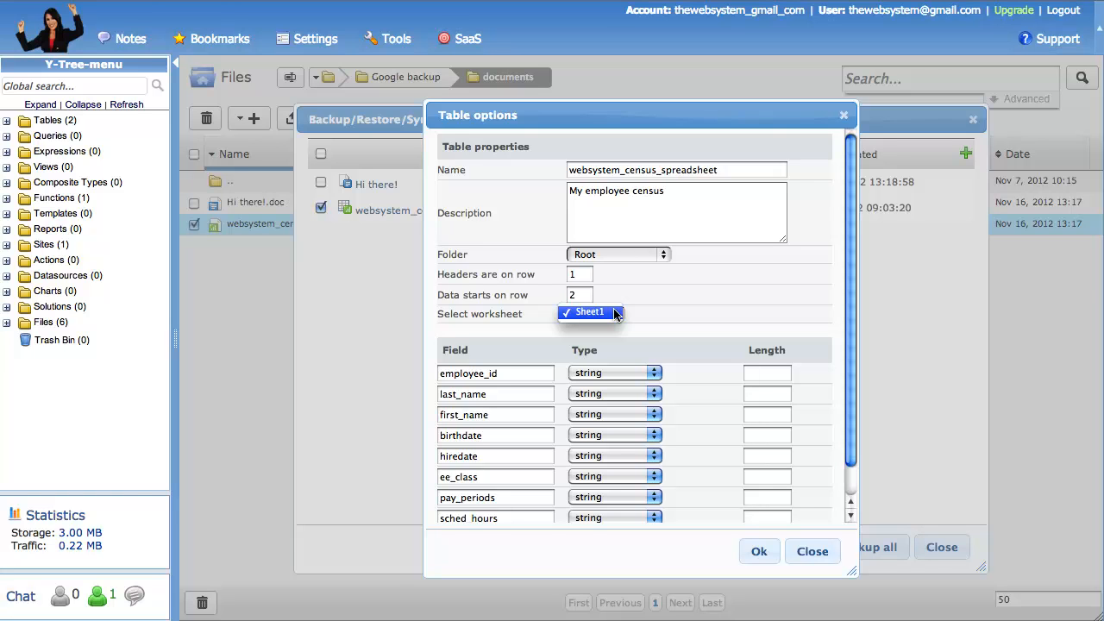
left_click(616, 314)
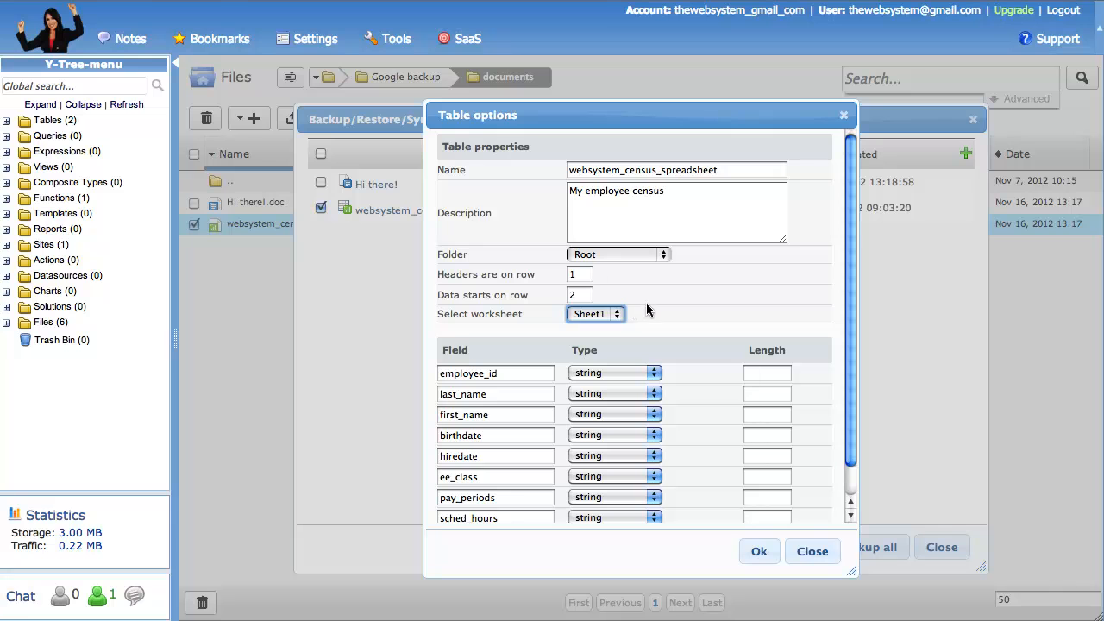
left_click(652, 306)
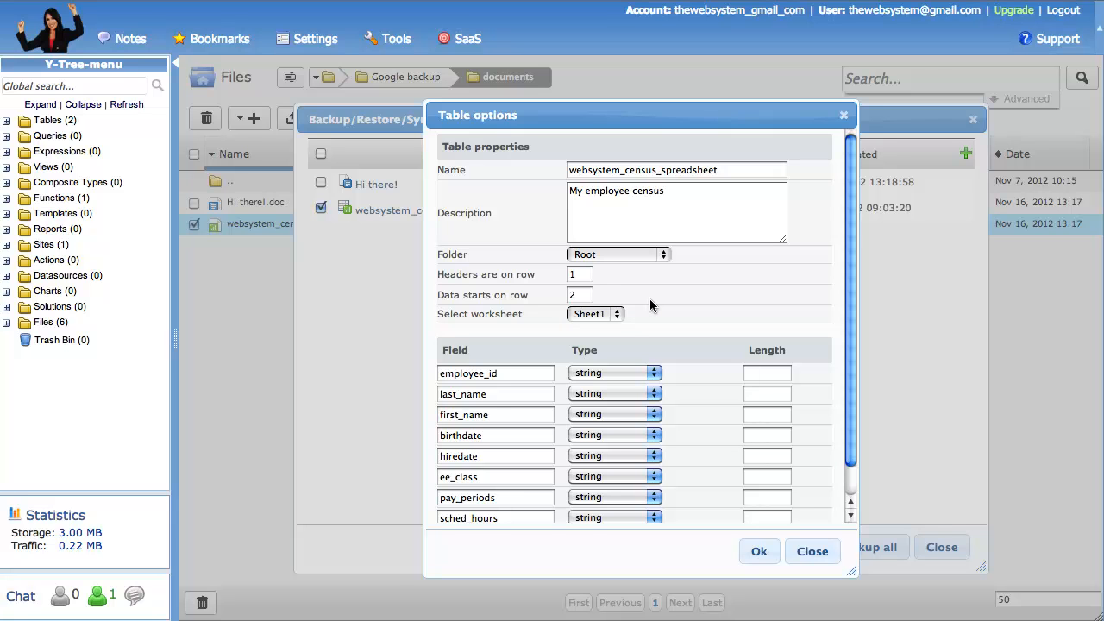
Set the type of the employee_id field to integer
left_click_drag(848, 301, 847, 357)
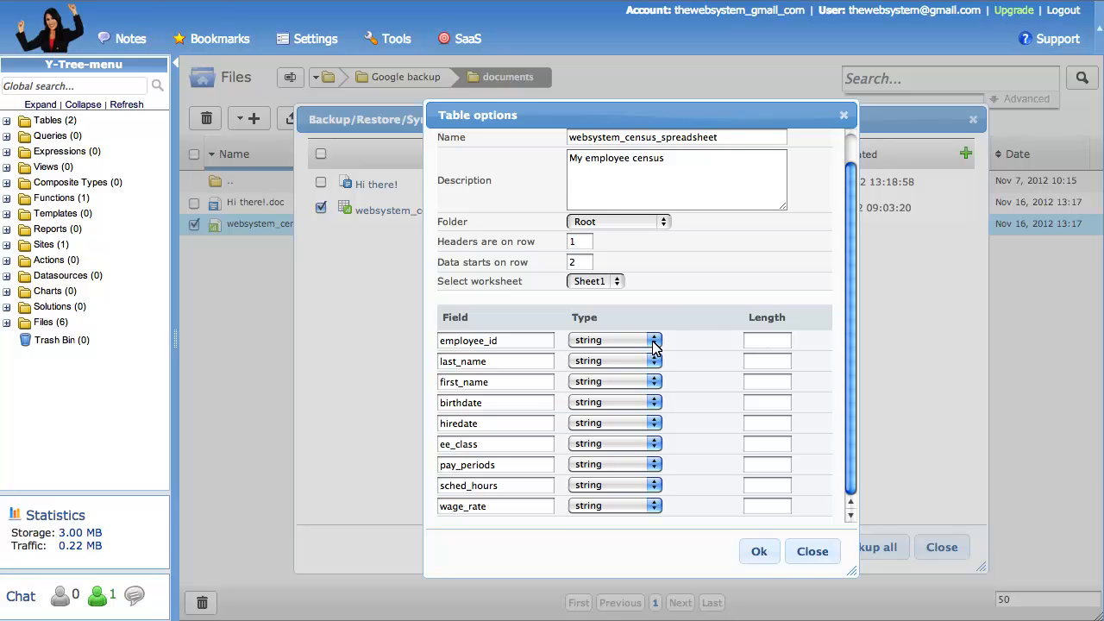
left_click(654, 343)
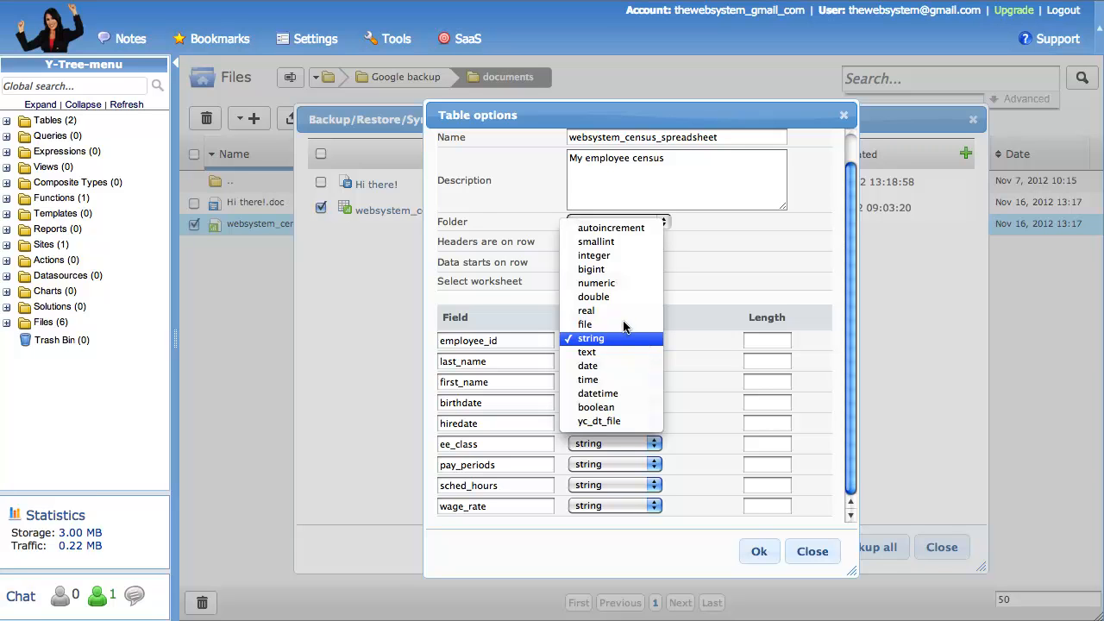
left_click(614, 256)
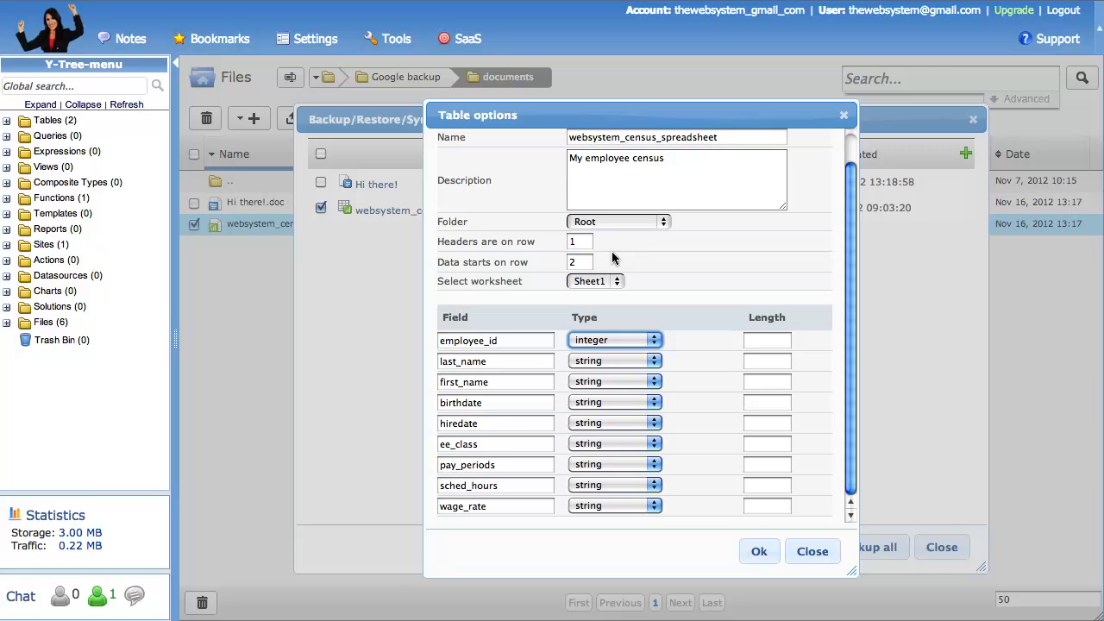
Set the birthdate and hiredate field types to date and import the spreadsheet as a table
left_click(606, 401)
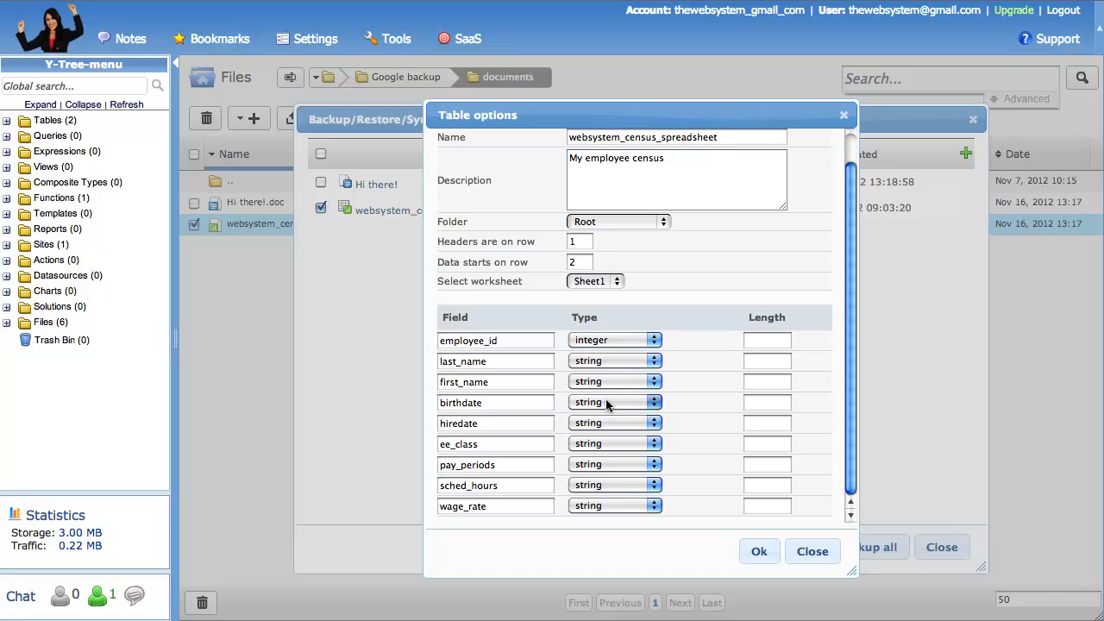
left_click(653, 403)
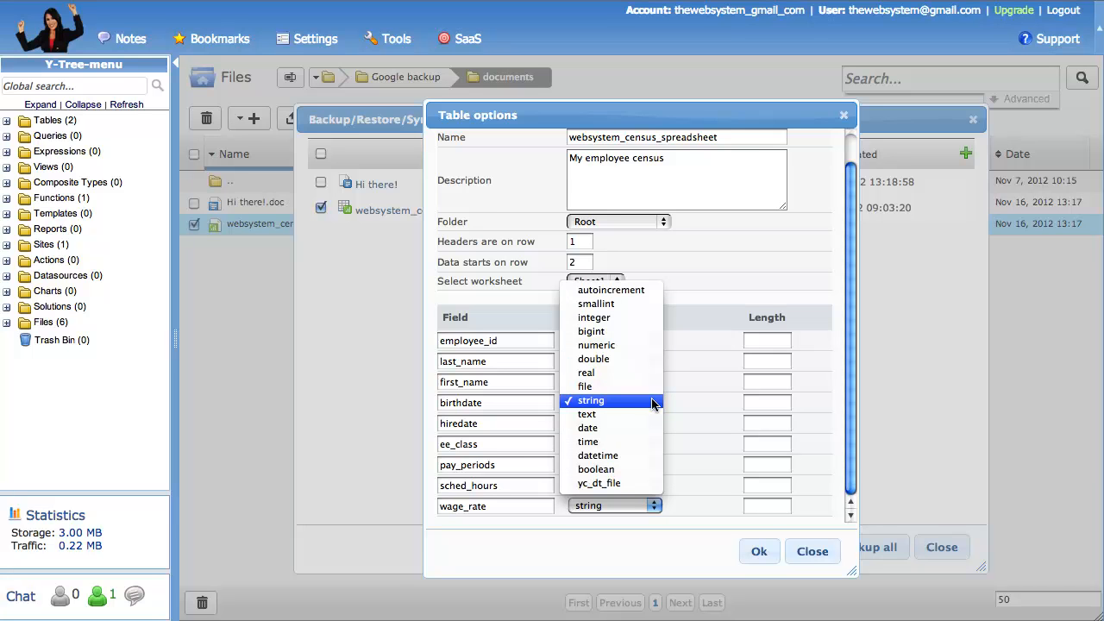
left_click(602, 428)
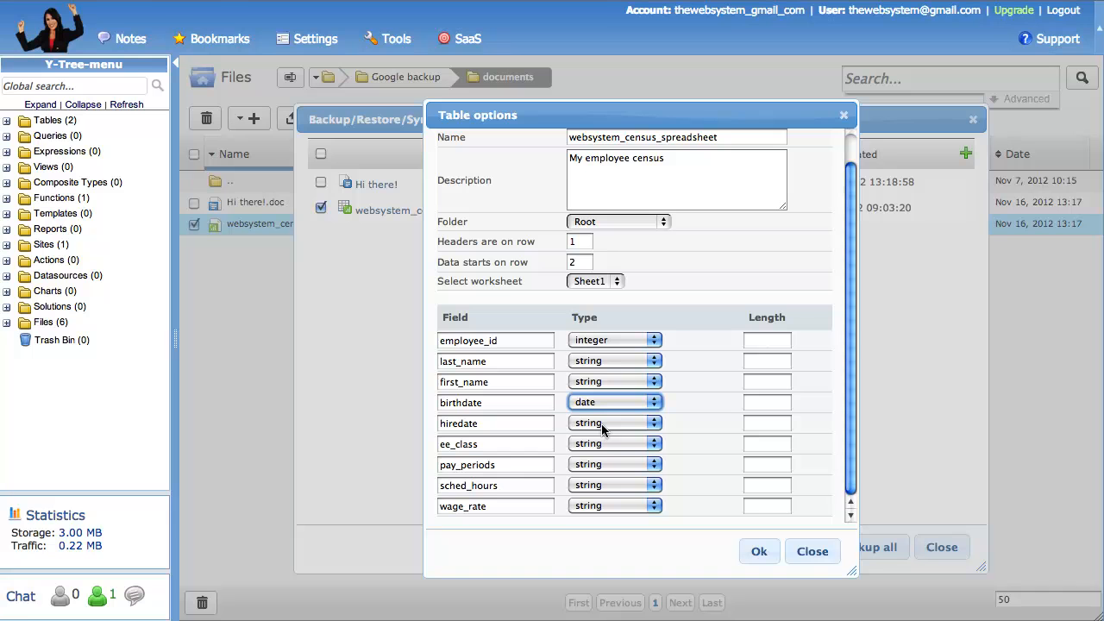
left_click(653, 424)
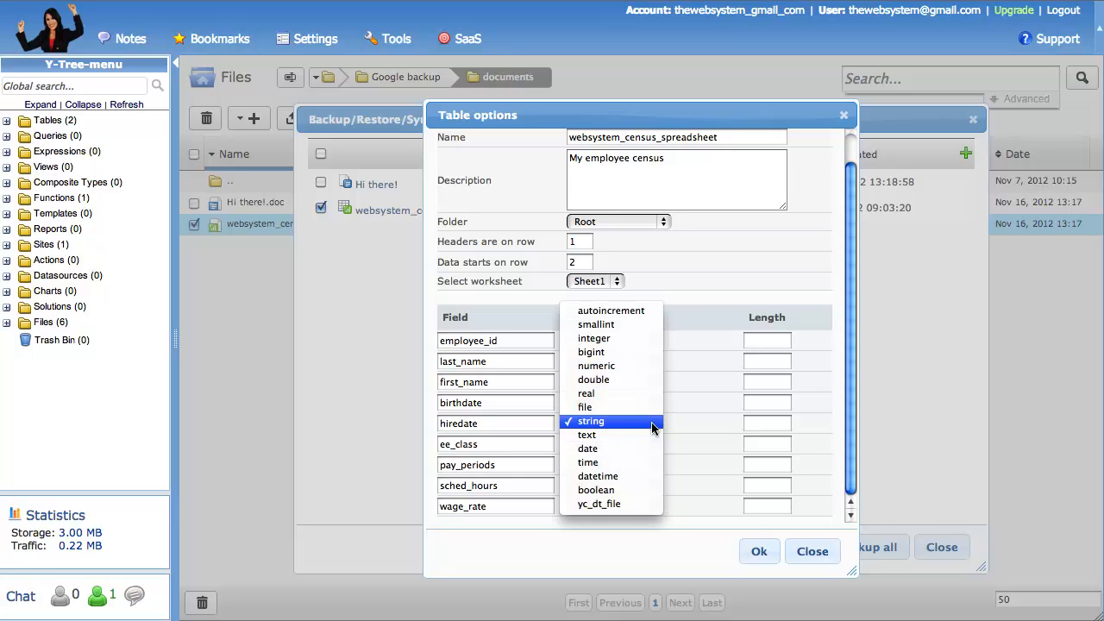
left_click(613, 449)
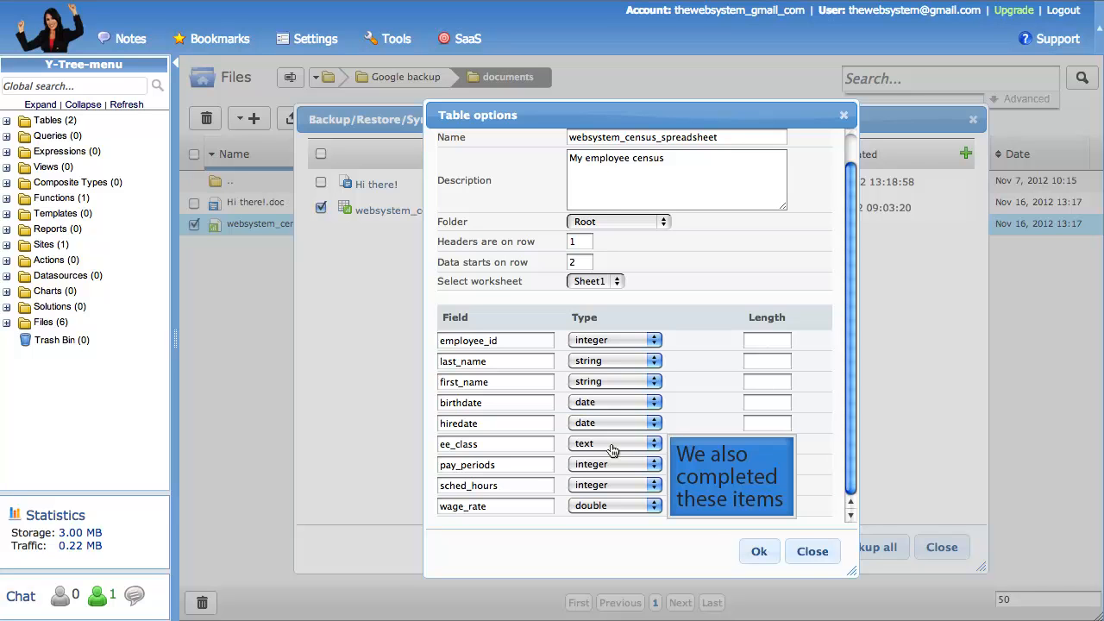
left_click(759, 552)
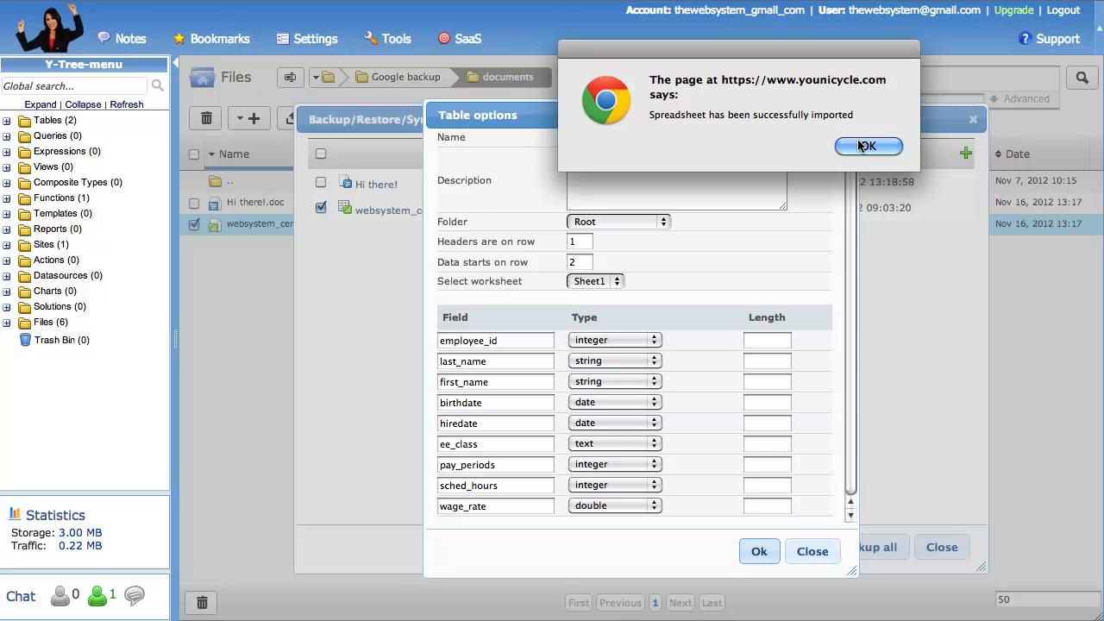
Acknowledge the completed import and open the websystem_census_spreadsheet table from the Tables list
left_click(864, 146)
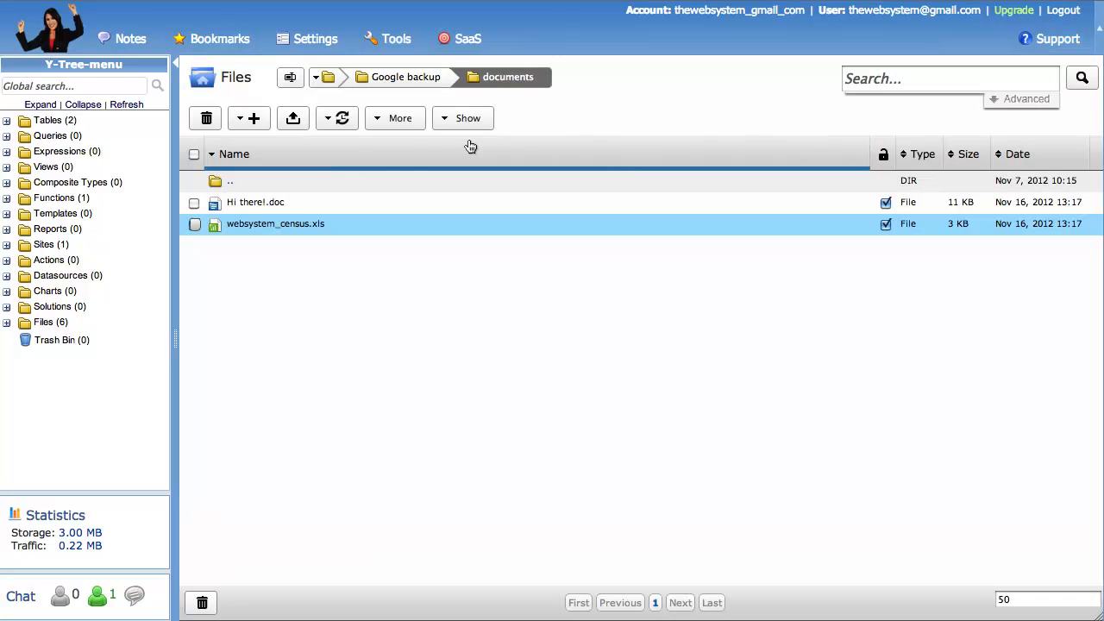
left_click(54, 125)
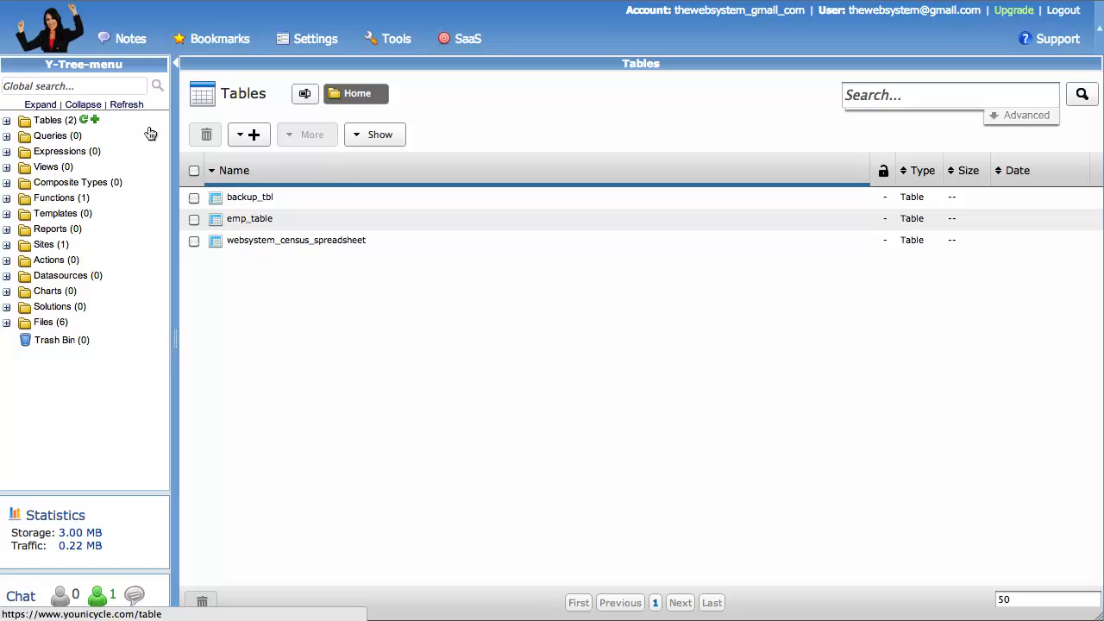
left_click(261, 240)
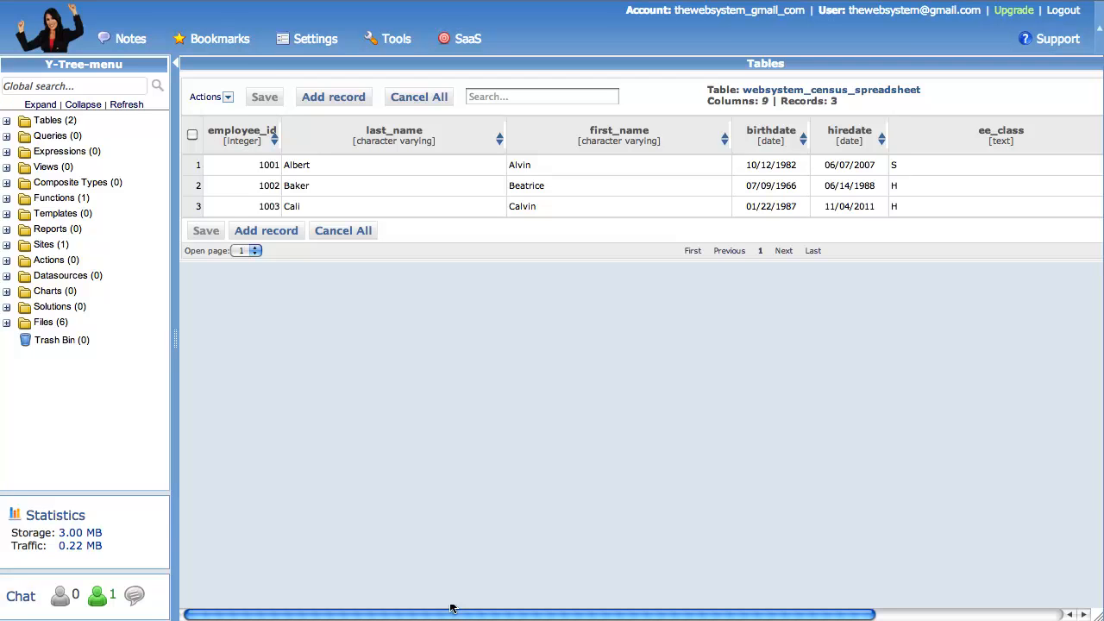
Narrow the ee_class, pay_periods and sched_hours columns to fit their header text
left_click_drag(450, 608, 673, 609)
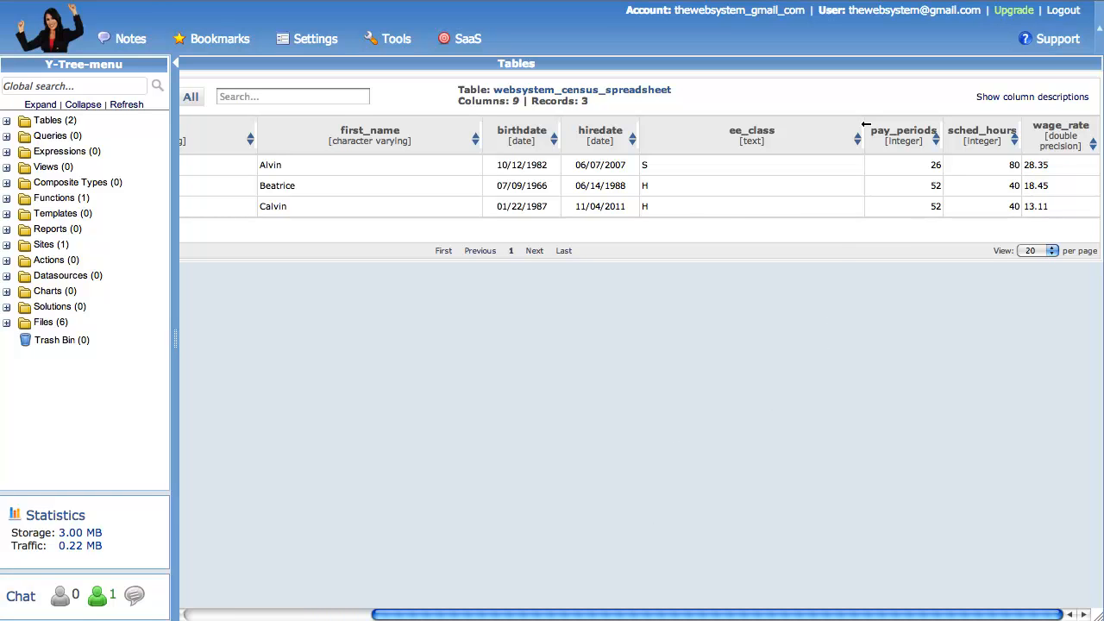
left_click_drag(866, 124, 710, 136)
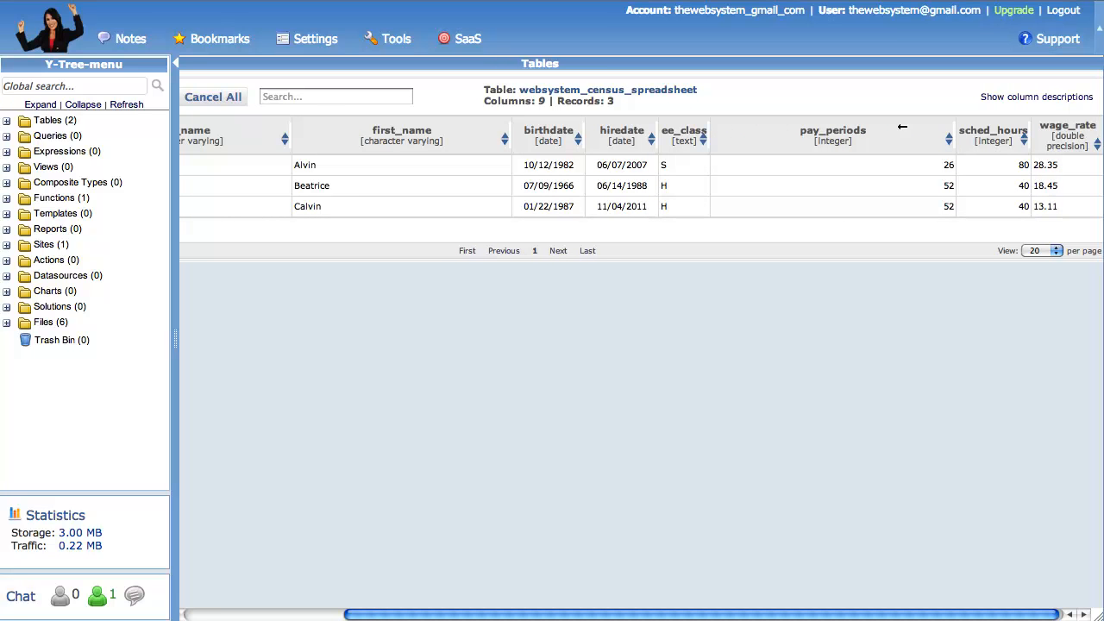
left_click_drag(956, 124, 787, 124)
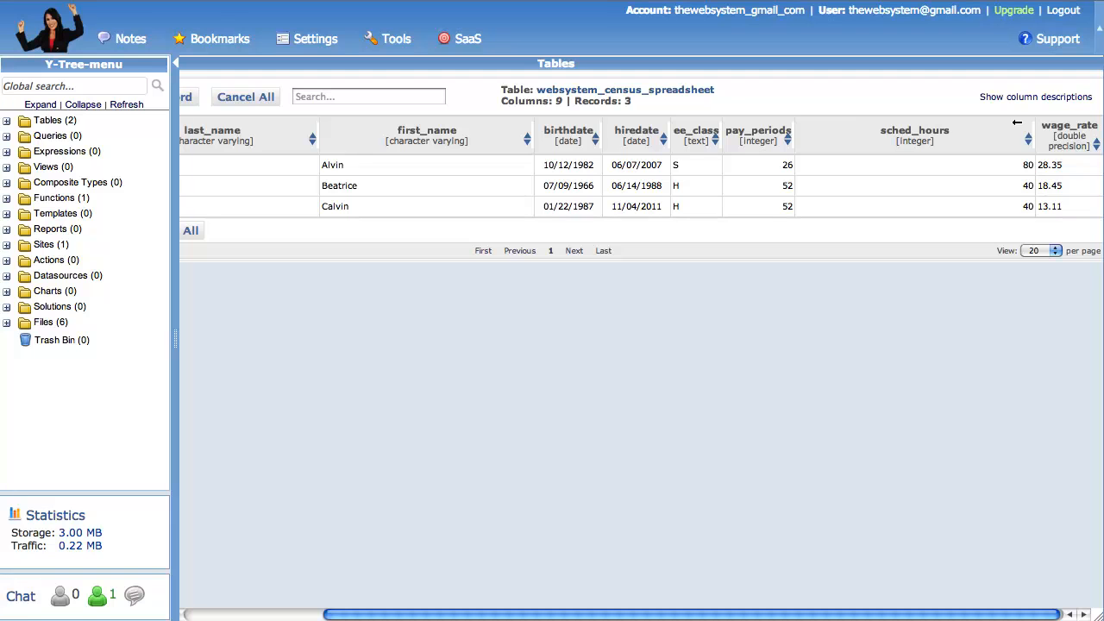
left_click_drag(1035, 124, 885, 127)
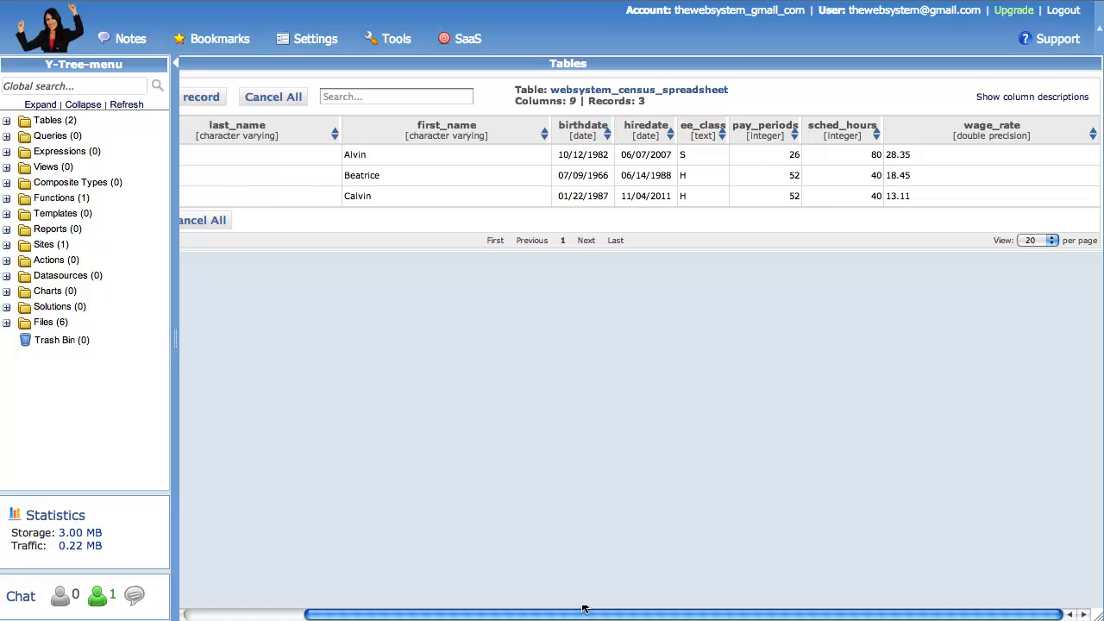
Sort the employee records by last_name in descending order
left_click_drag(584, 614, 463, 613)
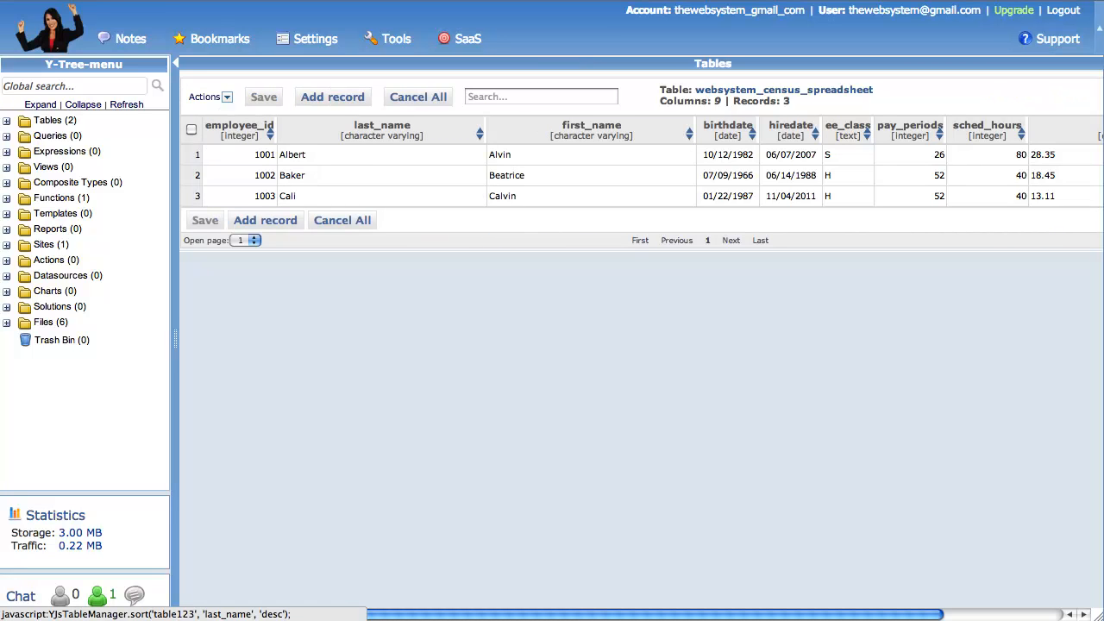
left_click(480, 137)
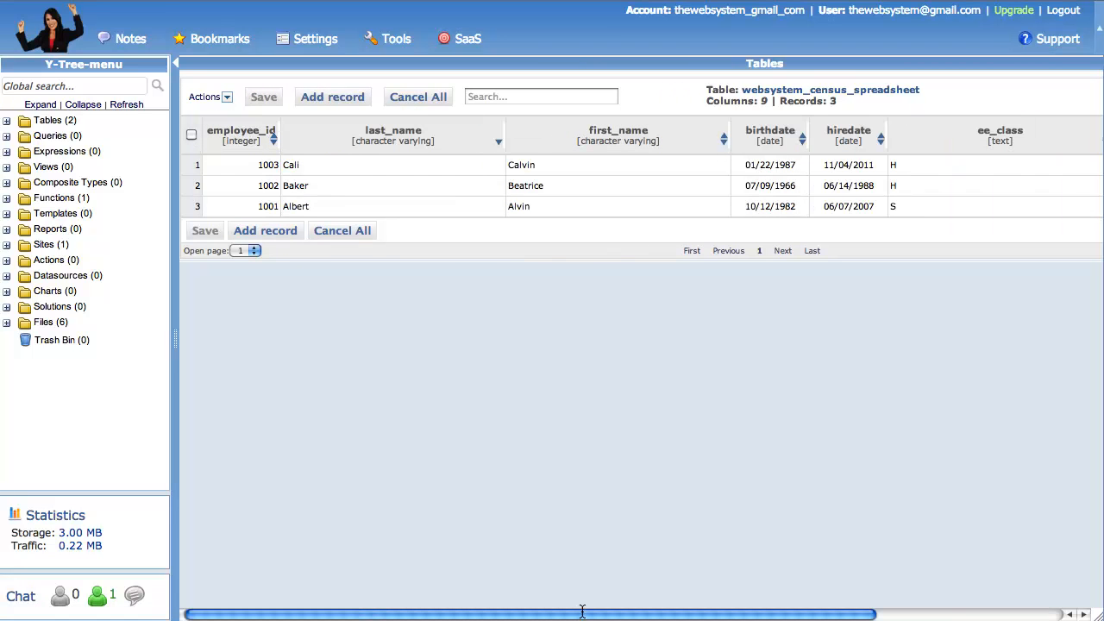
left_click(509, 97)
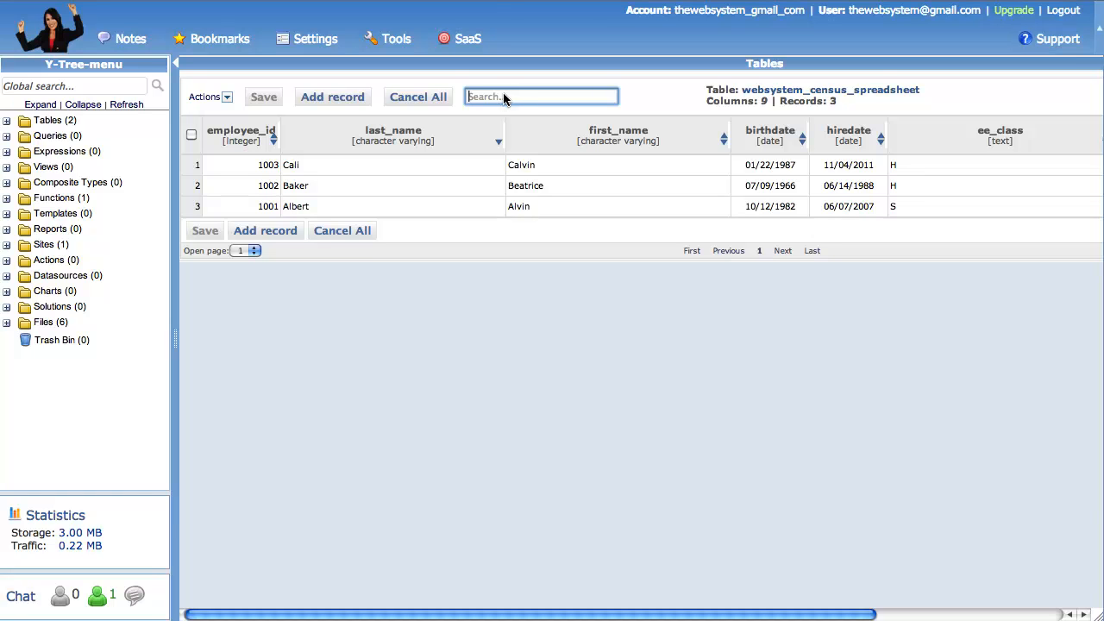
left_click(493, 140)
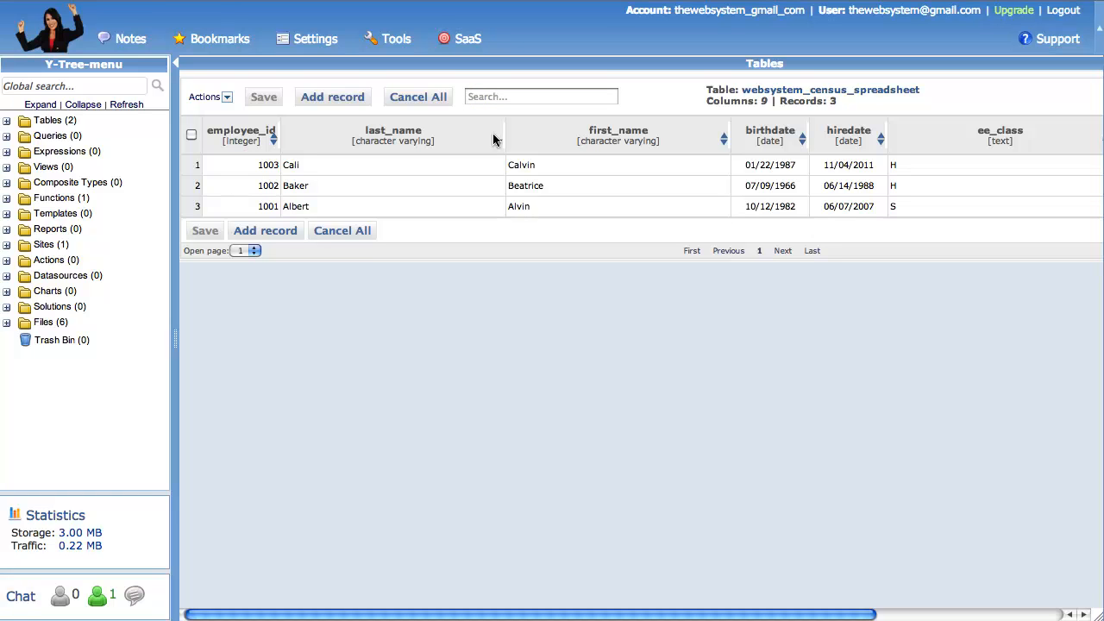